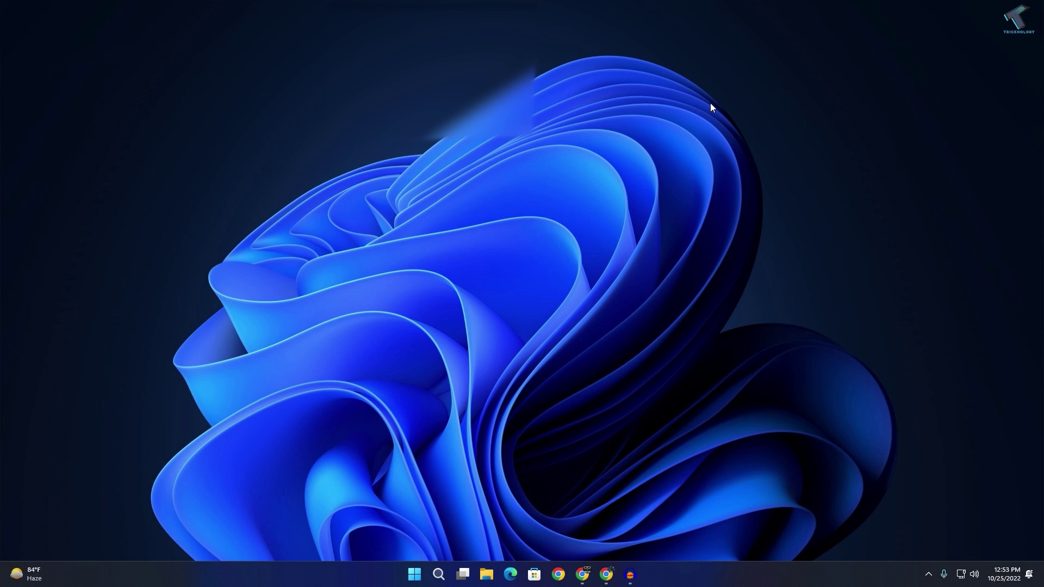
Step: Go to Settings › Accounts › Sign-in options and expand Picture password
{"action": "right_click", "coordinate": [413, 579]}
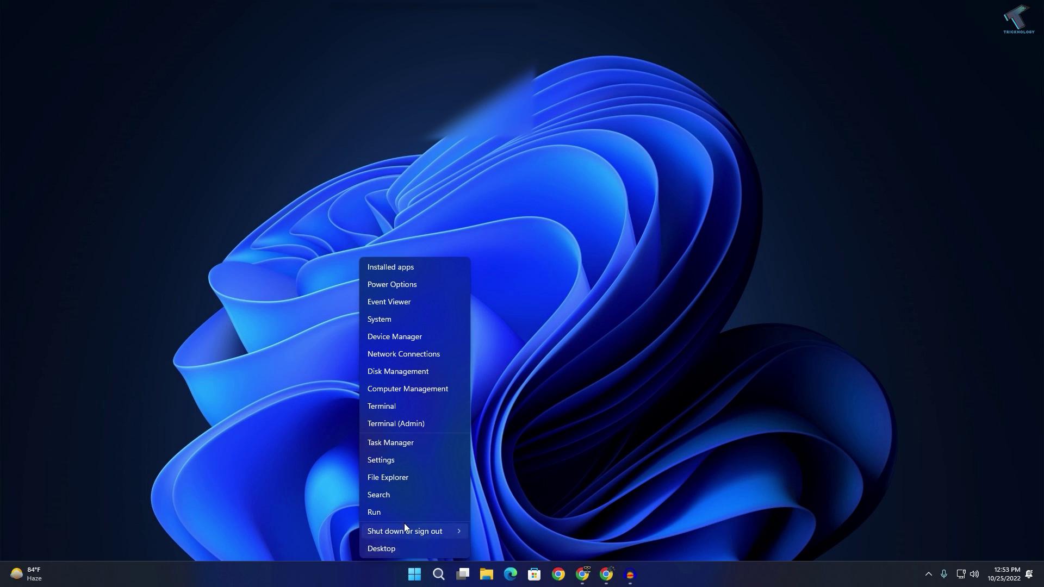
{"action": "left_click", "coordinate": [400, 464]}
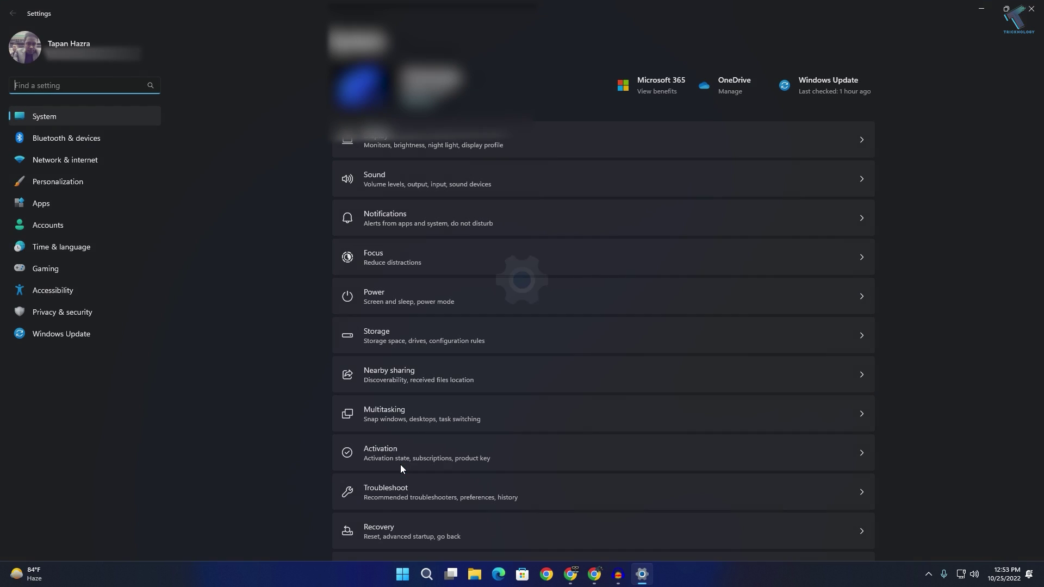
{"action": "left_click", "coordinate": [53, 227]}
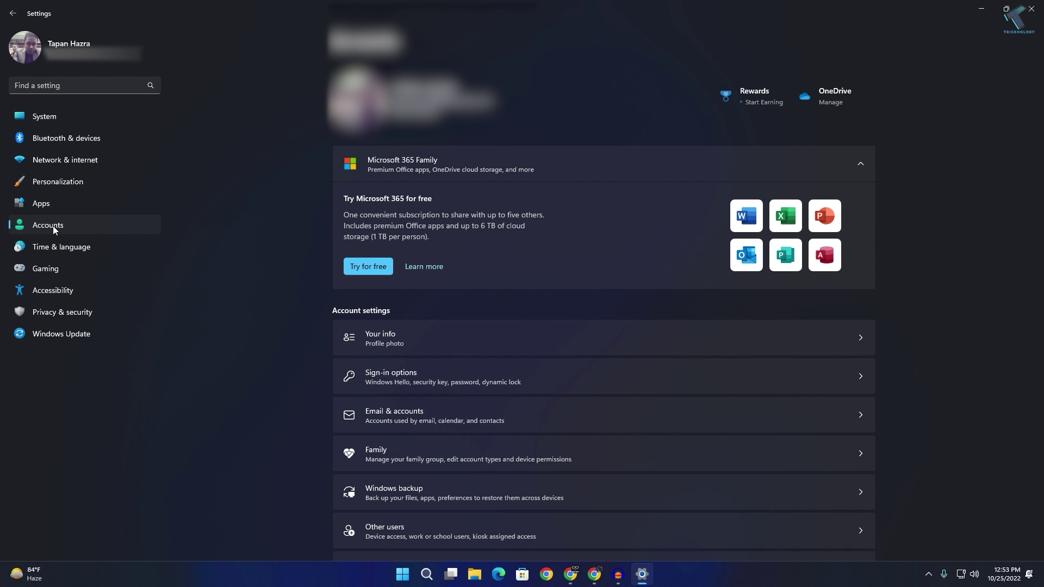
{"action": "scroll", "coordinate": [620, 262], "scroll_direction": "down", "scroll_amount": 3}
{"action": "scroll", "coordinate": [620, 262], "scroll_direction": "down", "scroll_amount": 2}
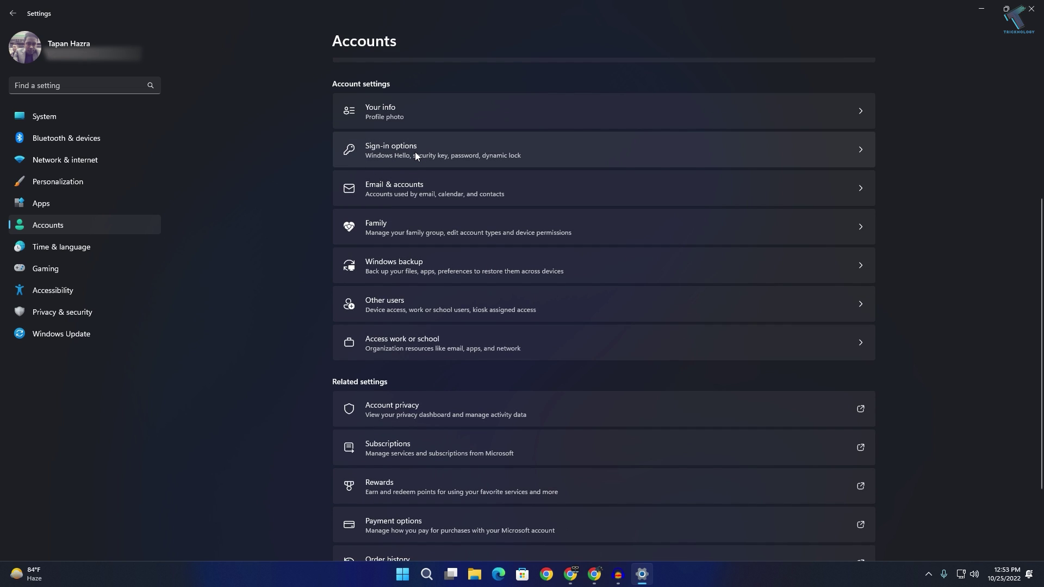
{"action": "left_click", "coordinate": [415, 152]}
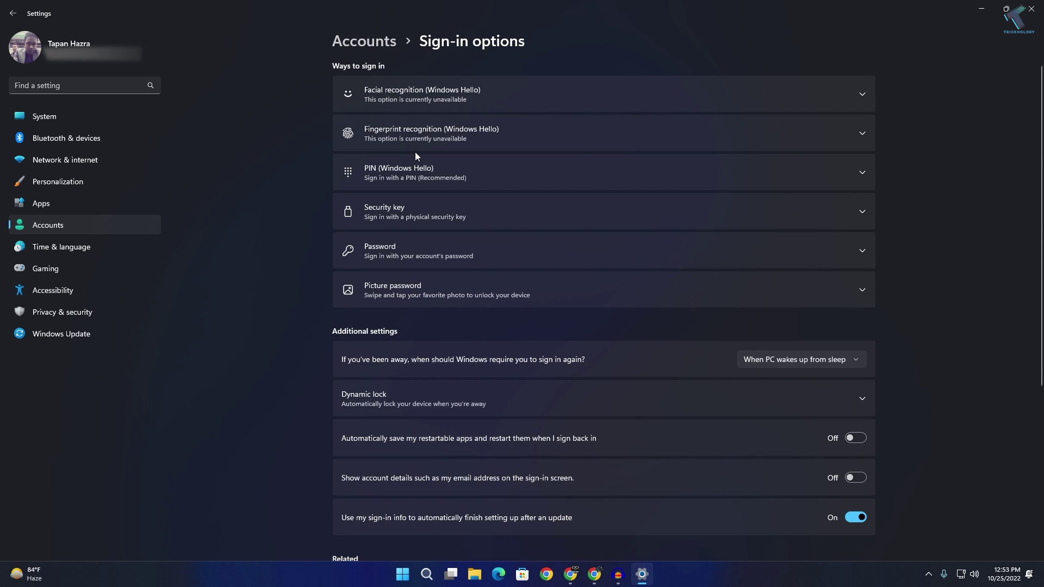
{"action": "left_click", "coordinate": [506, 295]}
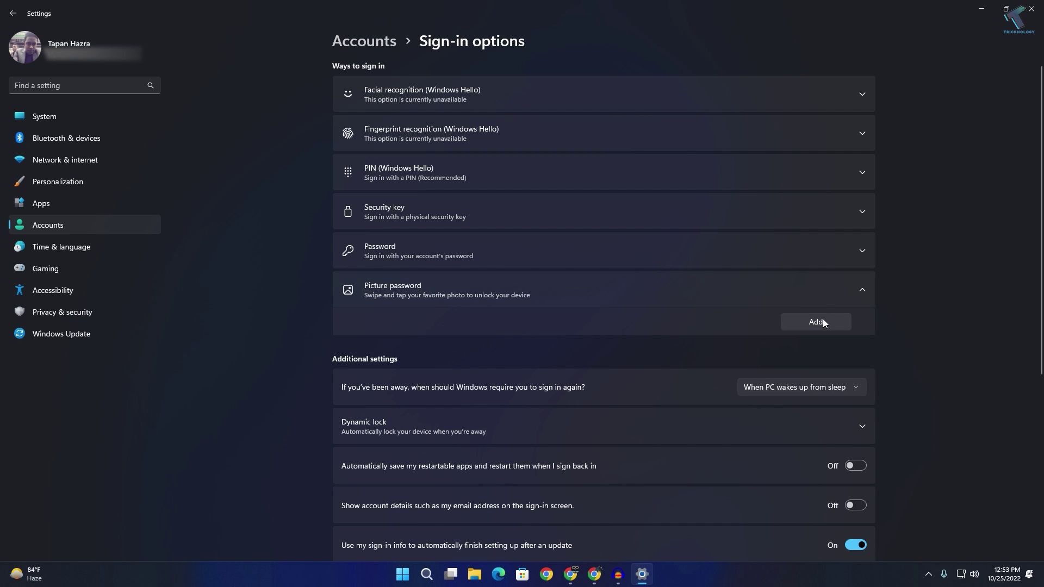
Step: Start adding a picture password and verify the account password
{"action": "left_click", "coordinate": [817, 322]}
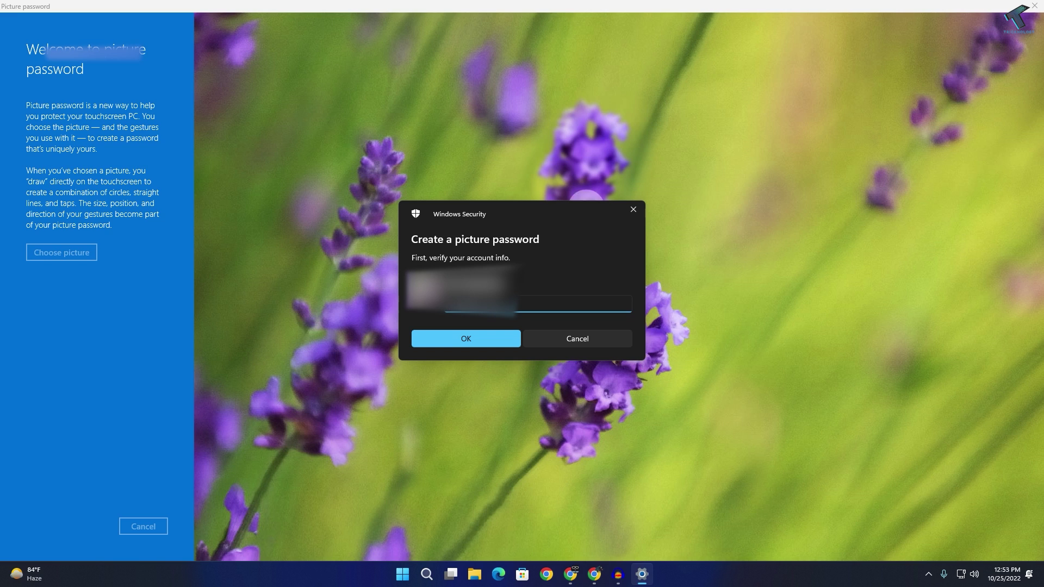
{"action": "type", "text": "passwor"}
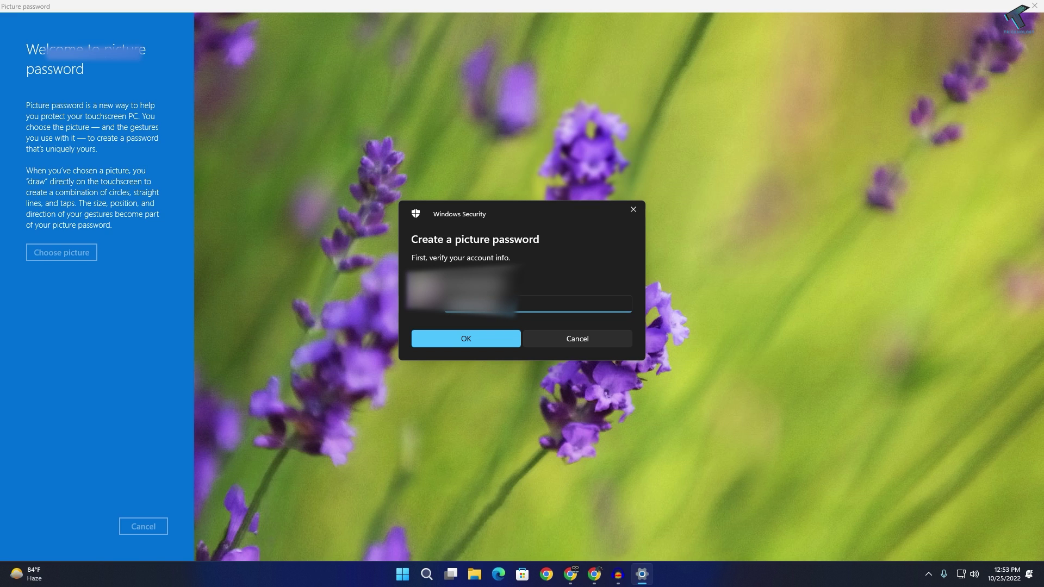
{"action": "type", "text": "d"}
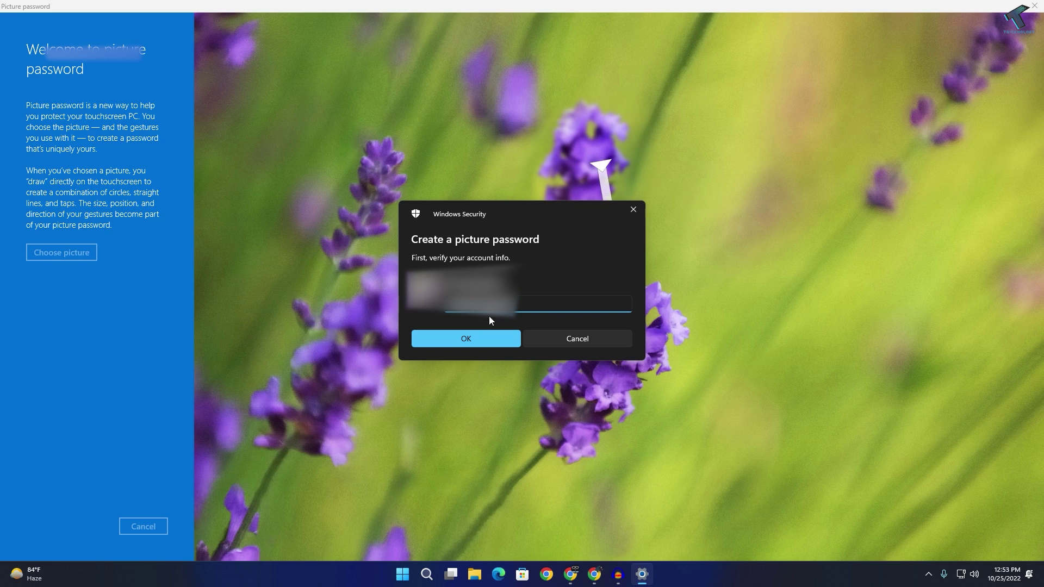
{"action": "left_click", "coordinate": [482, 330]}
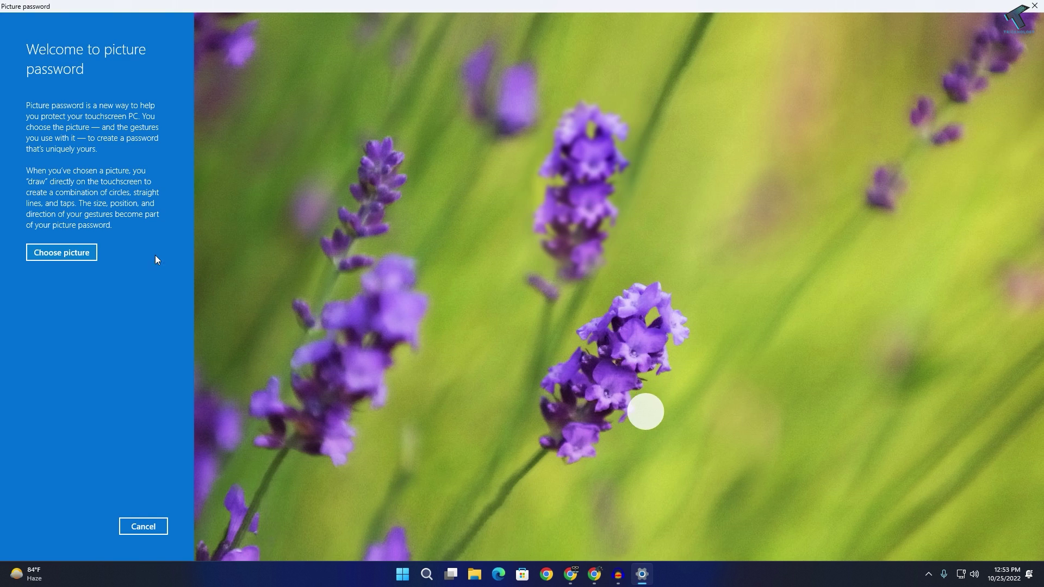
Step: Choose the beach photo and accept it as the picture
{"action": "left_click", "coordinate": [85, 255]}
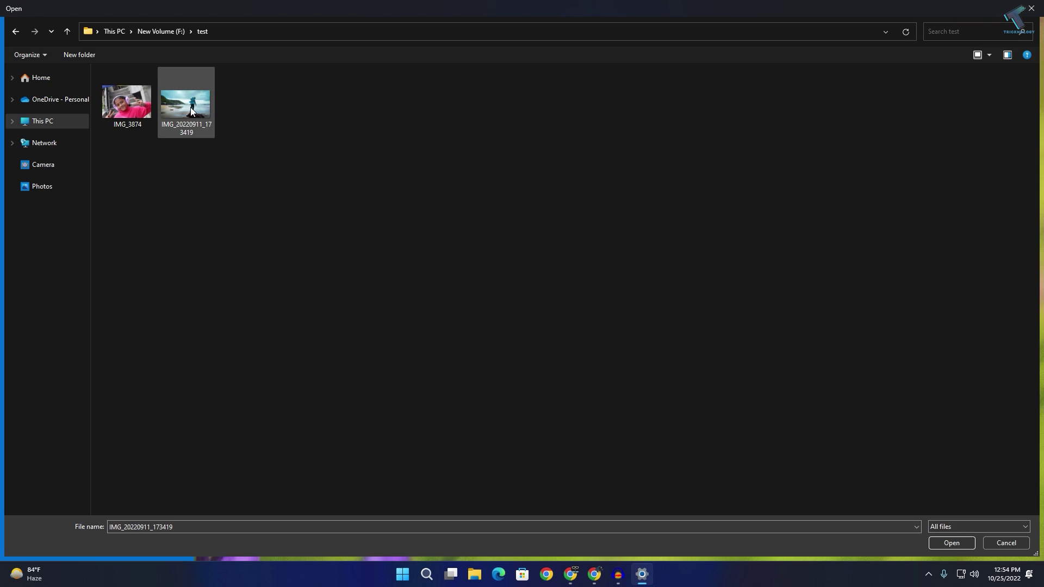
{"action": "left_click", "coordinate": [191, 111]}
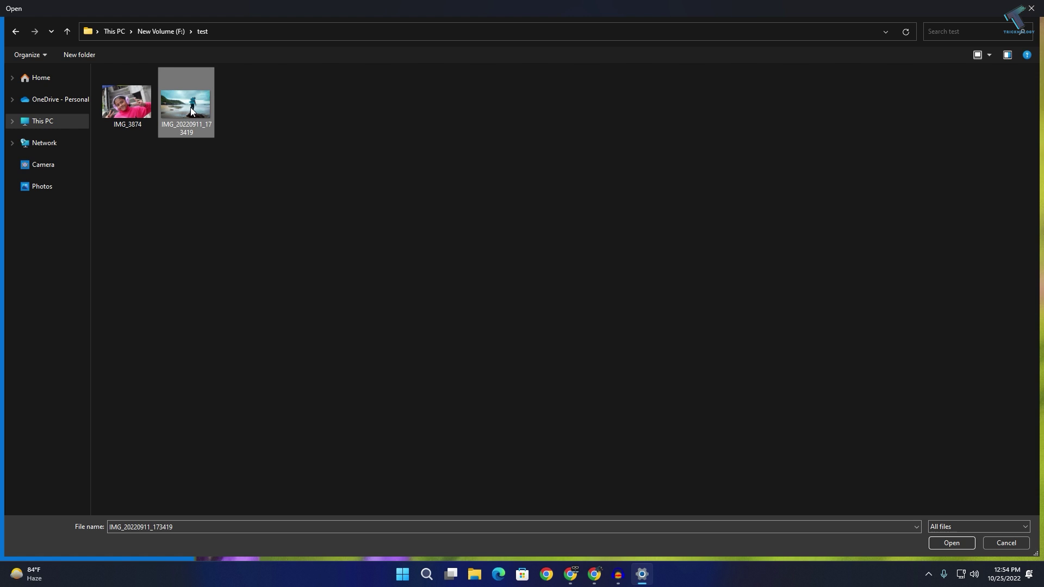
{"action": "left_click", "coordinate": [953, 543]}
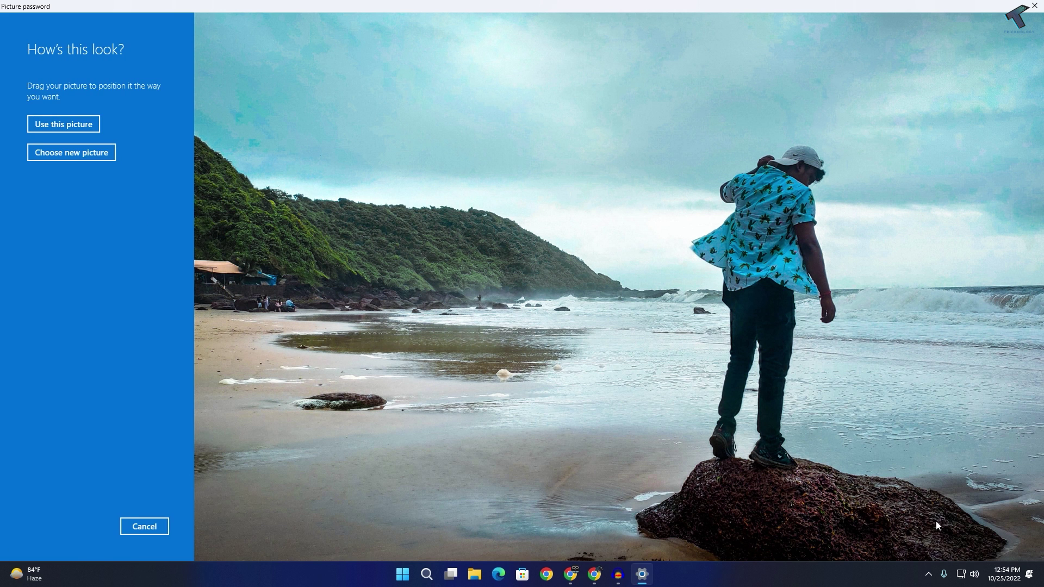
{"action": "left_click", "coordinate": [57, 128]}
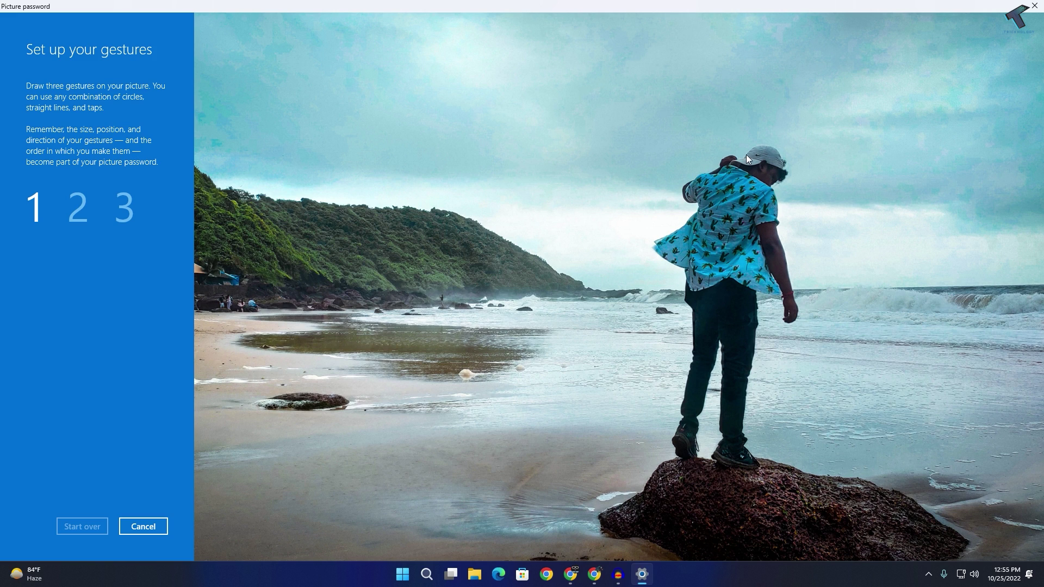
Step: Draw a line to the man's hand, a tap on the beach, and a second line
{"action": "left_click_drag", "start_coordinate": [440, 206], "coordinate": [729, 164]}
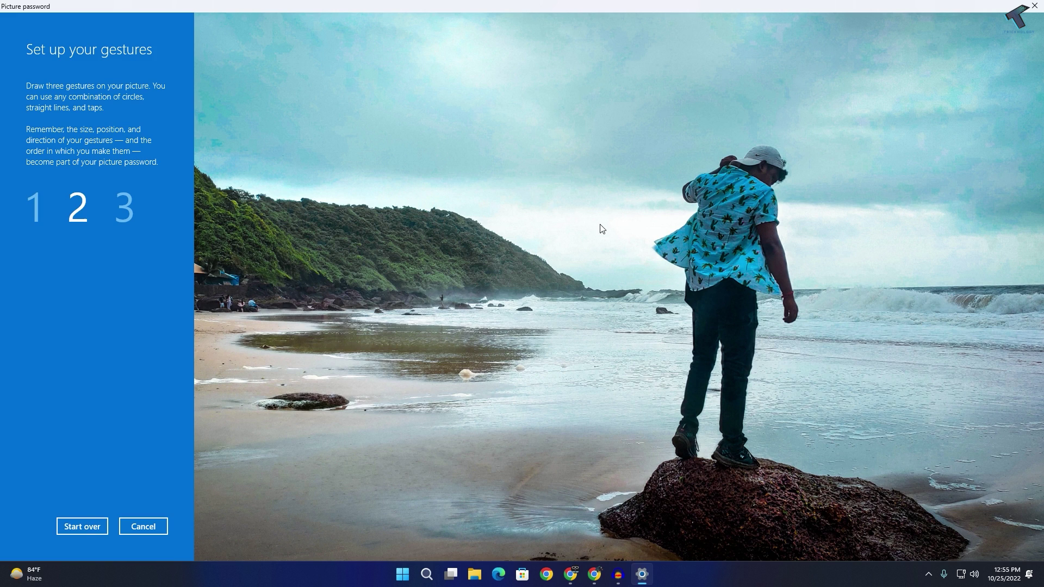
{"action": "left_click", "coordinate": [349, 401]}
{"action": "left_click_drag", "start_coordinate": [349, 400], "coordinate": [435, 208]}
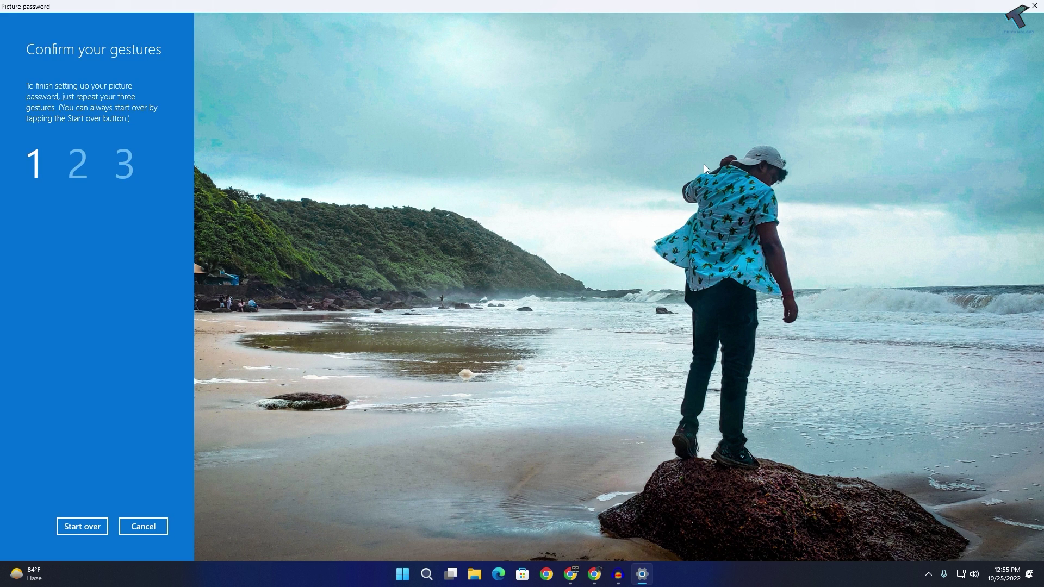
Step: Repeat the first gesture and the line from the rock to the man's hand
{"action": "left_click", "coordinate": [729, 163]}
{"action": "left_click_drag", "start_coordinate": [348, 401], "coordinate": [682, 200]}
Step: Repeat the third gesture to confirm, then finish the wizard
{"action": "left_click", "coordinate": [434, 208]}
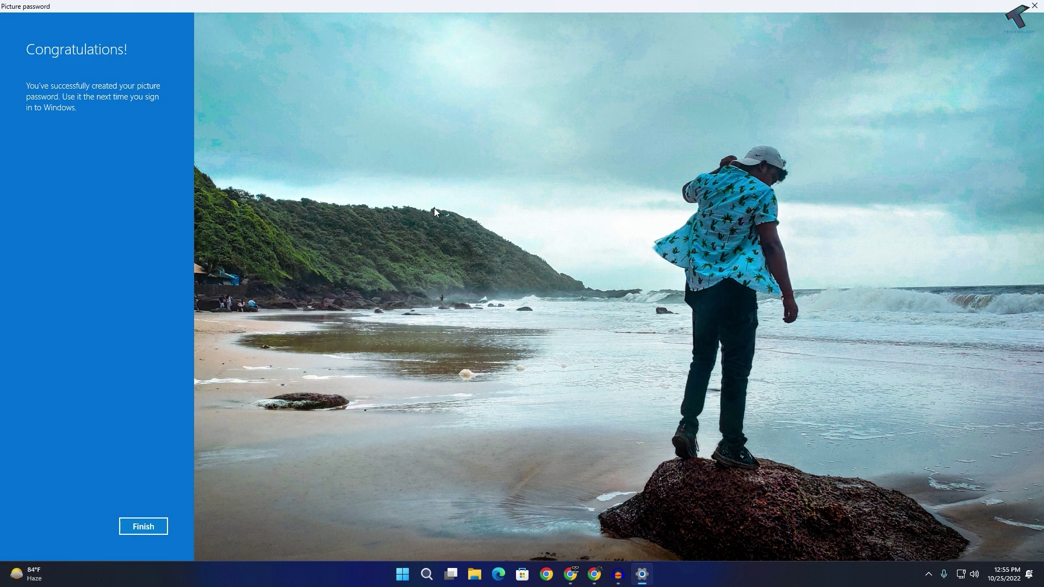
{"action": "left_click", "coordinate": [127, 527]}
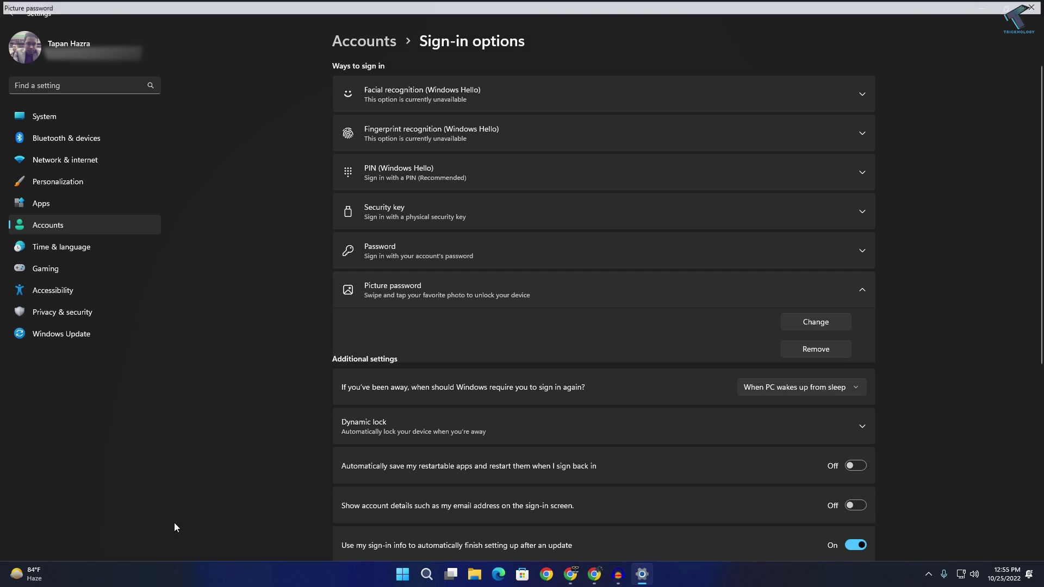